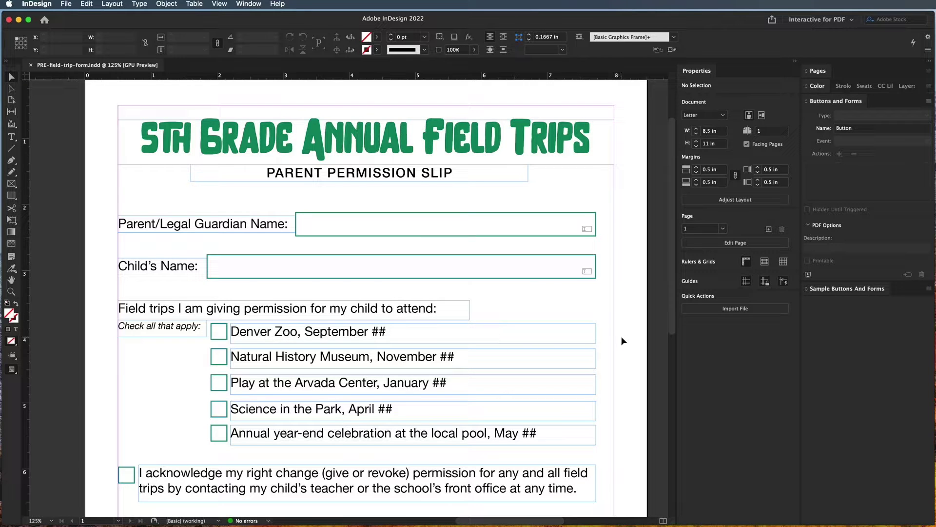
Select the small square frame left of the acknowledgement paragraph
{"action": "scroll", "coordinate": [621, 337], "scroll_direction": "down", "scroll_amount": 2}
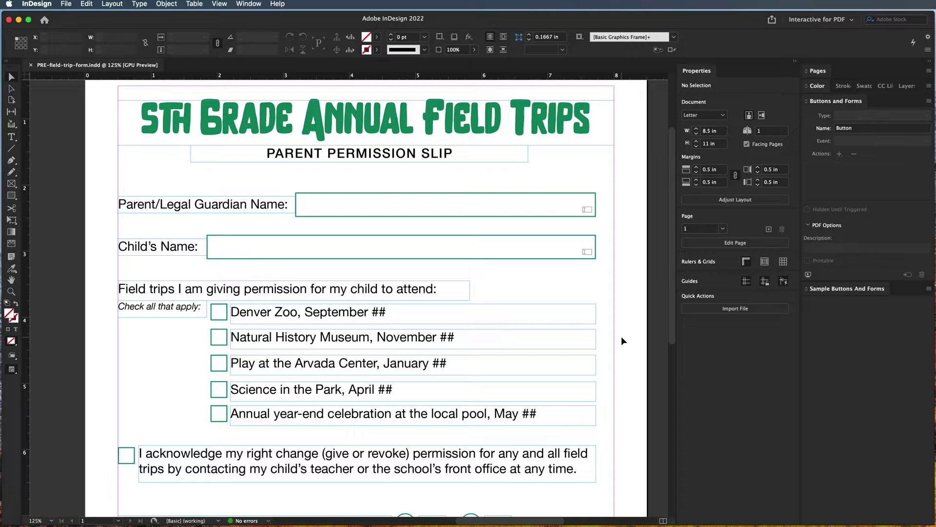
{"action": "left_click", "coordinate": [129, 454]}
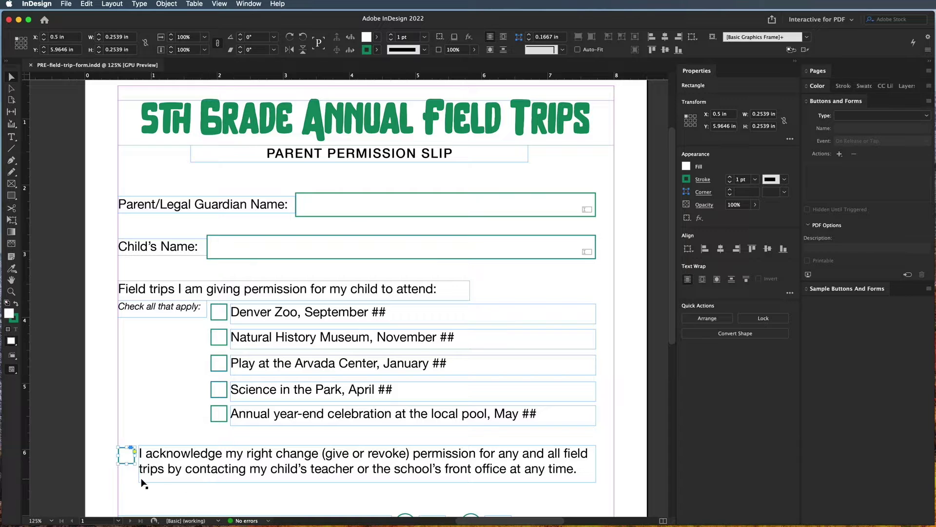
Reselect the acknowledgement frame and set its form field type to Check Box
{"action": "left_click", "coordinate": [127, 476]}
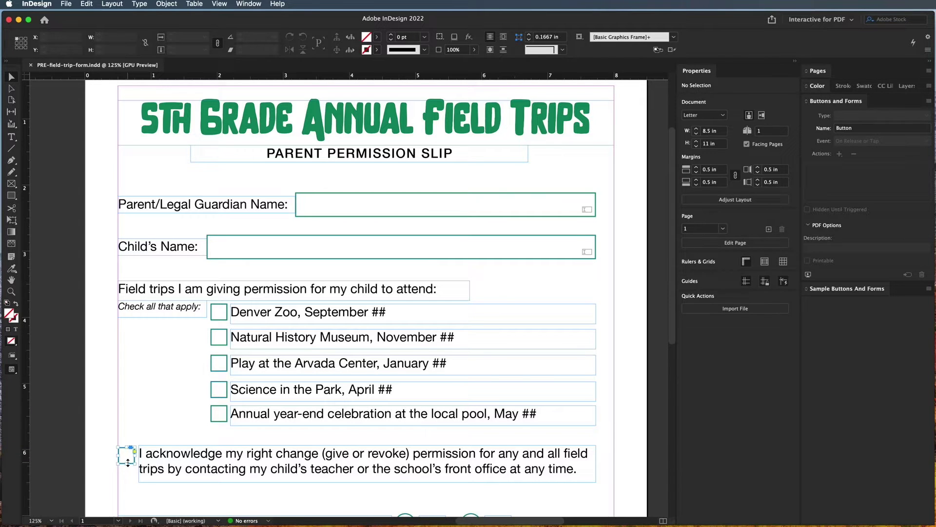
{"action": "left_click", "coordinate": [128, 462]}
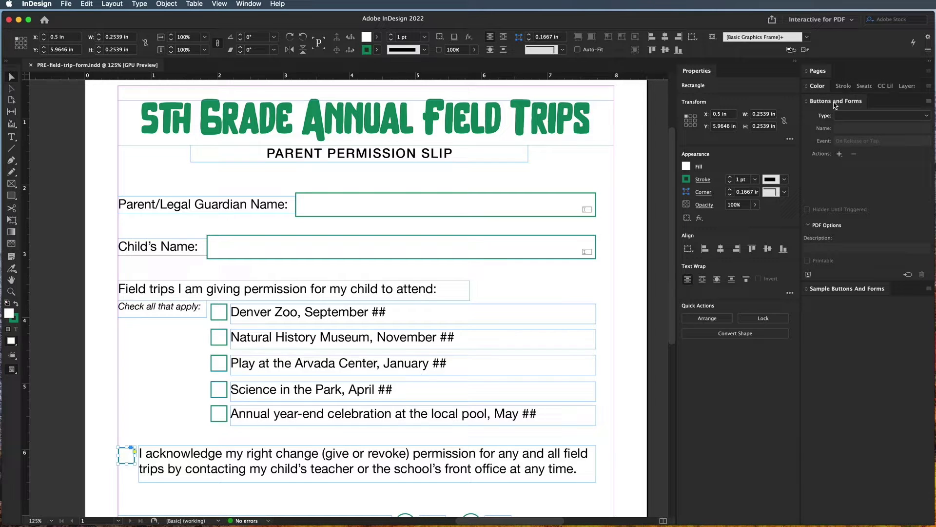
{"action": "left_click", "coordinate": [867, 117]}
{"action": "left_click", "coordinate": [872, 149]}
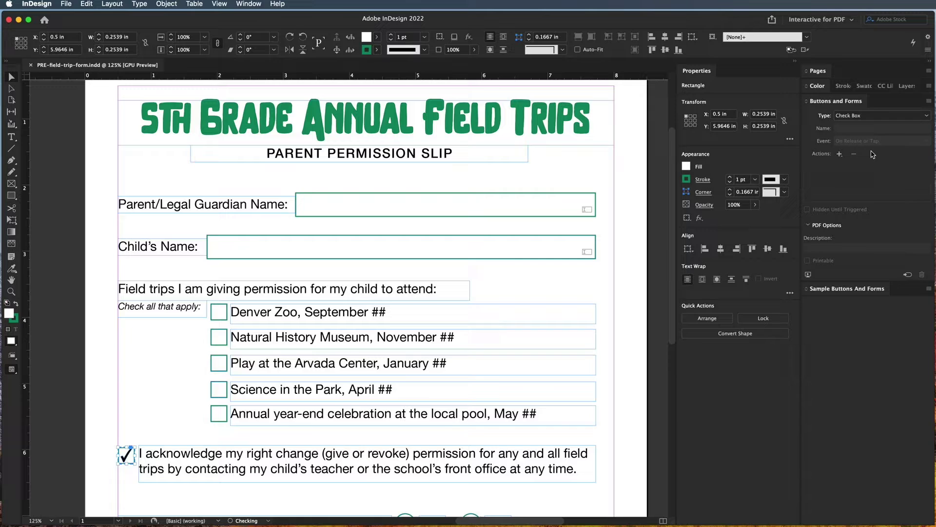
{"action": "left_click", "coordinate": [857, 129]}
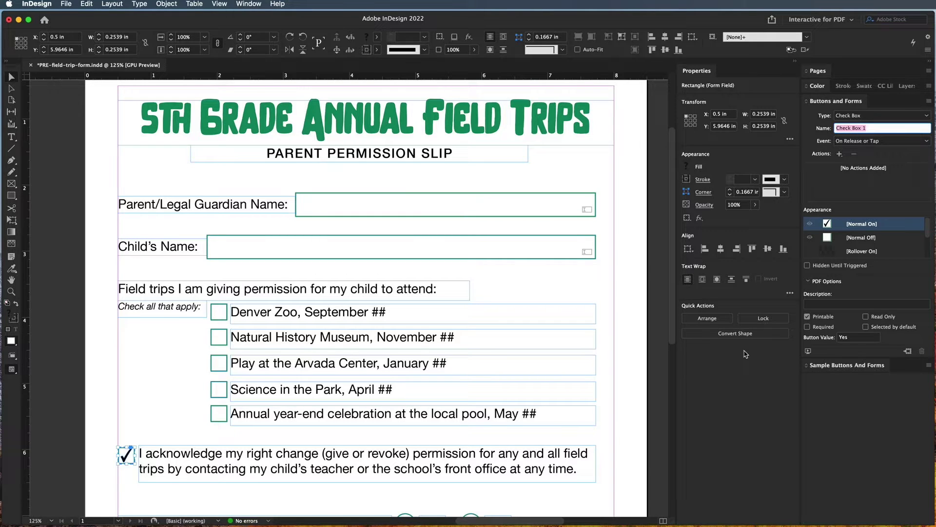
Name the check box 'Permission change acknowledgement' and tick Required
{"action": "type", "text": "Permission change acknowledgement"}
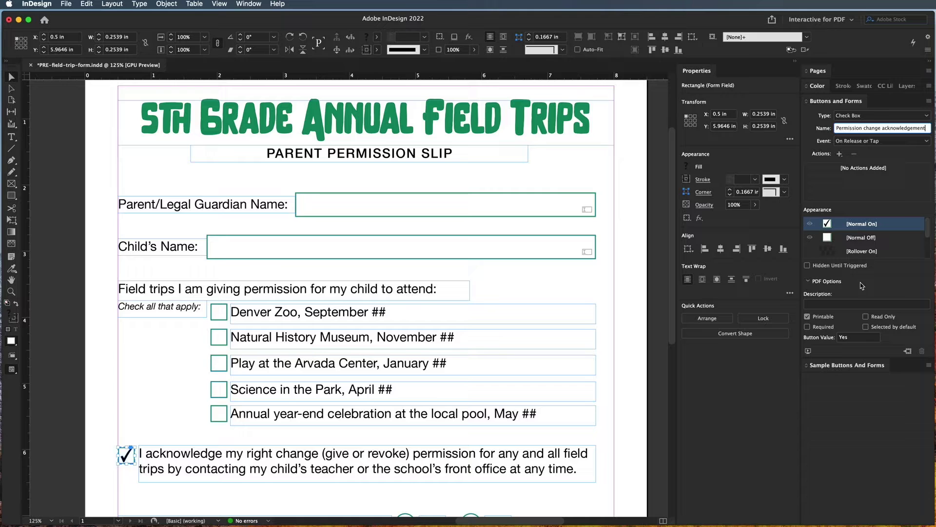
{"action": "left_click", "coordinate": [823, 328]}
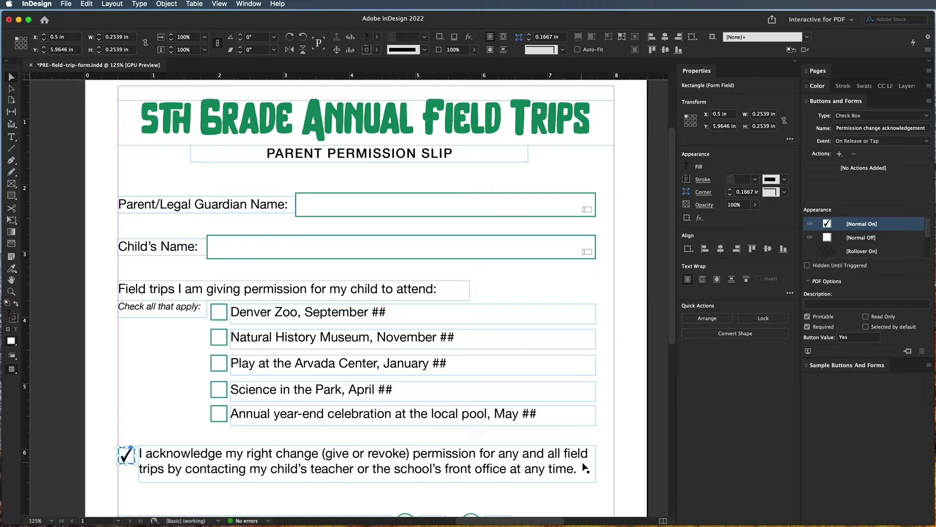
Change the acknowledgement check box's button value to 'Yes, I acknowledge'
{"action": "double_click", "coordinate": [854, 339]}
{"action": "type", "text": "Yes, I acknowledge"}
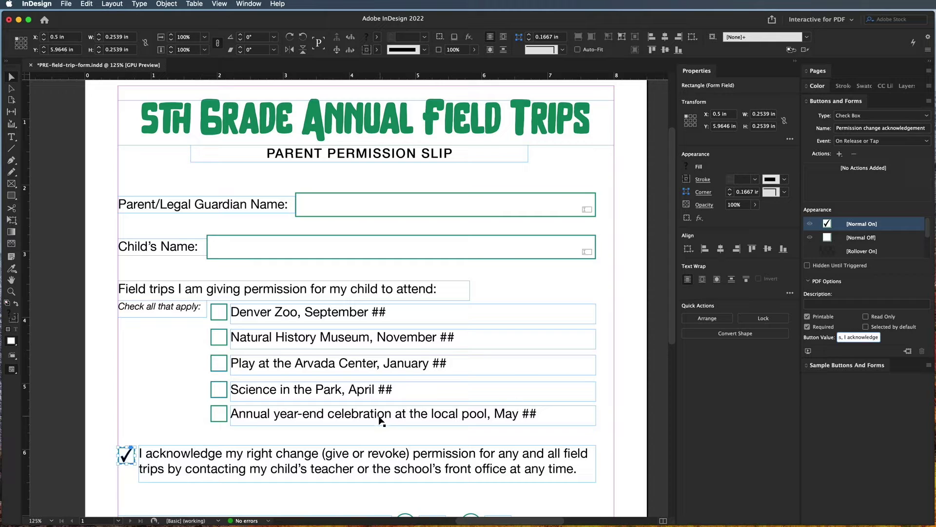
{"action": "left_click", "coordinate": [219, 319]}
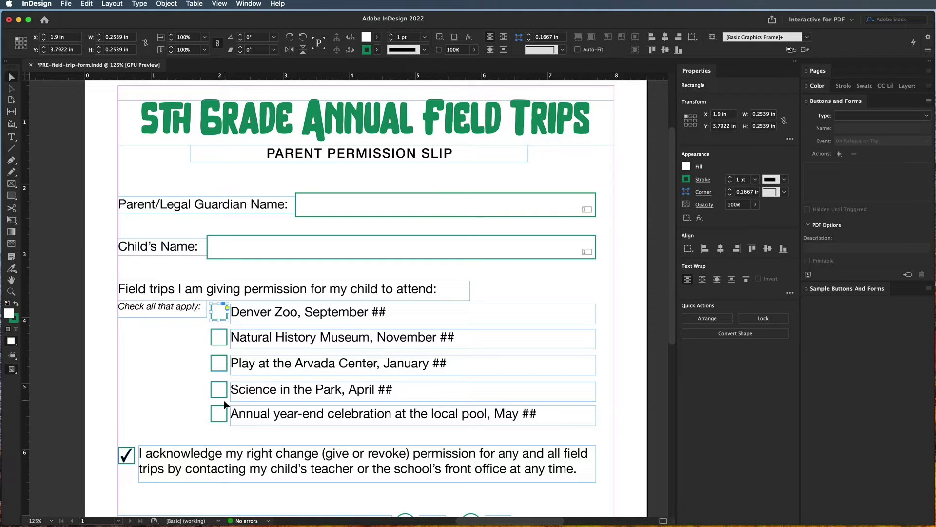
Convert the Denver Zoo square to a Check Box field named 'Denver Zoo'
{"action": "left_click_drag", "start_coordinate": [216, 428], "coordinate": [215, 311]}
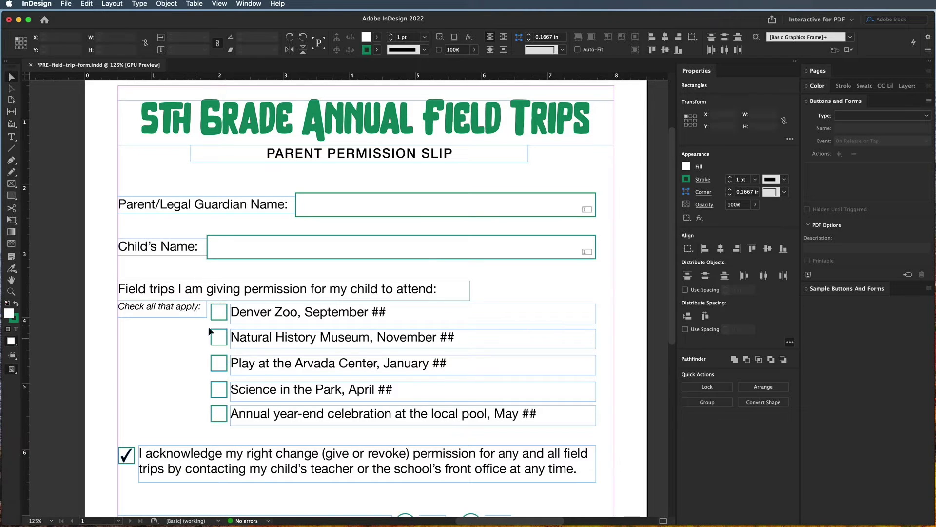
{"action": "left_click", "coordinate": [219, 312]}
{"action": "left_click", "coordinate": [873, 115]}
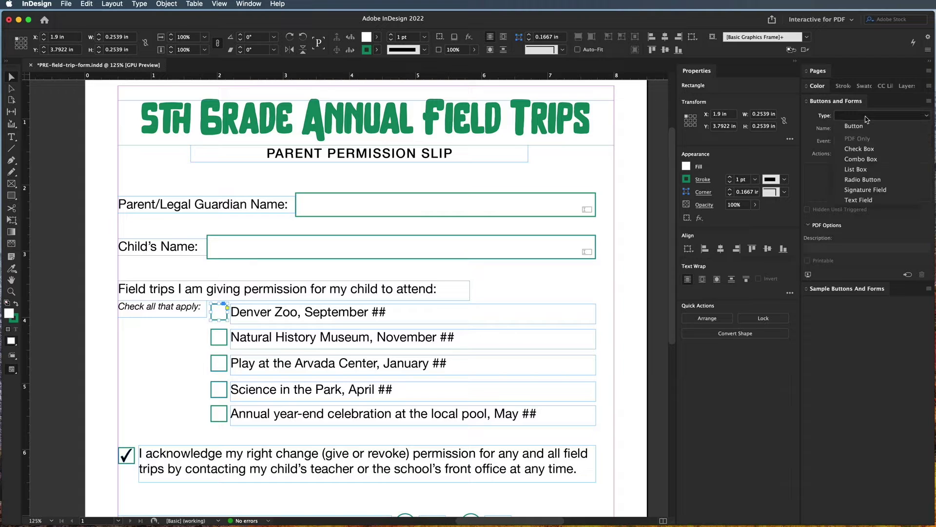
{"action": "left_click", "coordinate": [867, 152]}
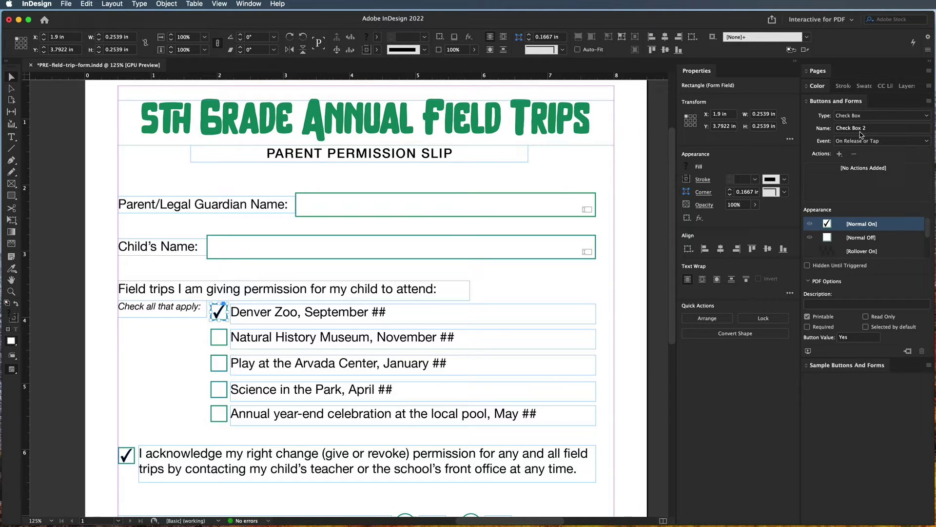
{"action": "triple_click", "coordinate": [859, 129]}
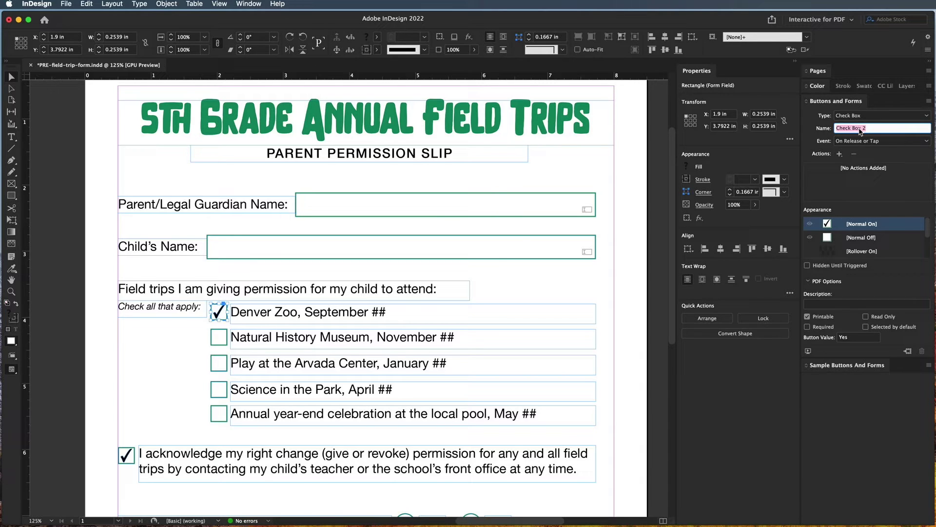
{"action": "type", "text": "Denver Zoo"}
Toggle Required on and back off, and briefly show then hide the sample buttons
{"action": "left_click", "coordinate": [826, 327]}
{"action": "left_click", "coordinate": [827, 329]}
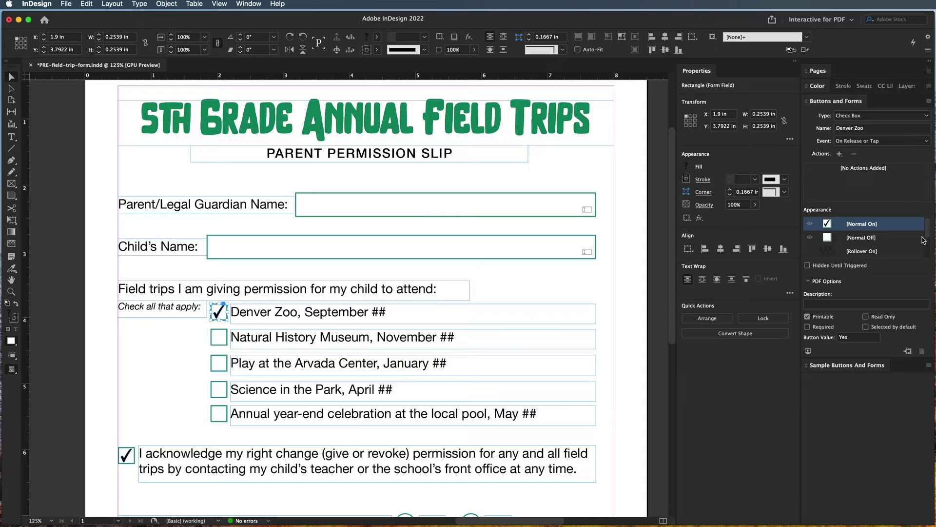
{"action": "left_click", "coordinate": [839, 369]}
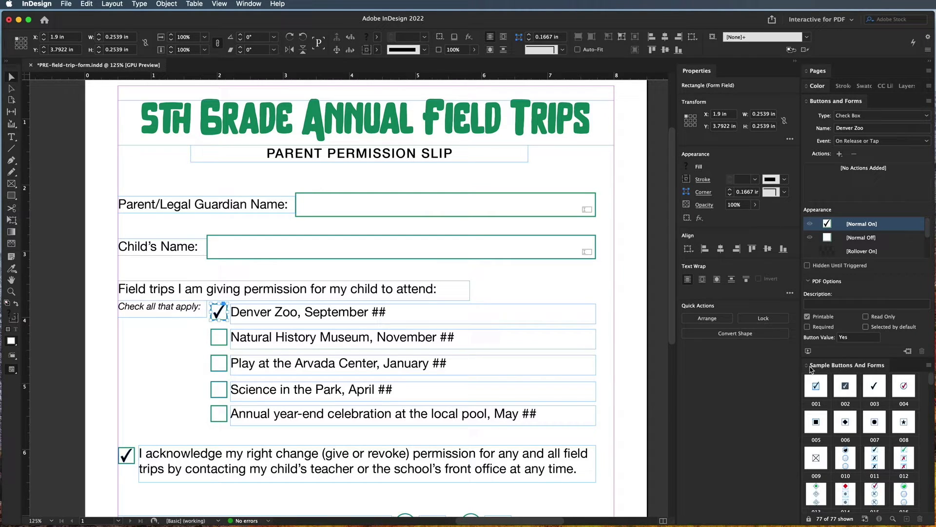
{"action": "left_click", "coordinate": [759, 367]}
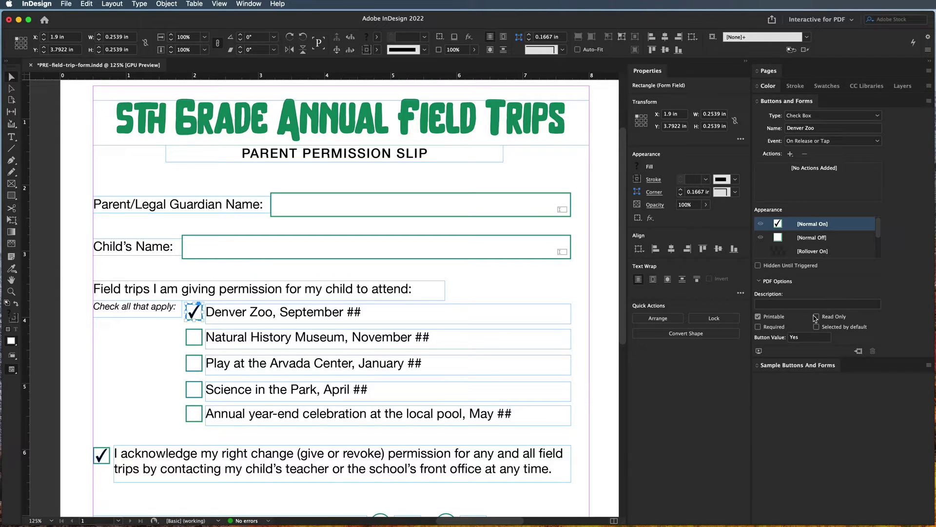
Append ', Denver Zoo' to the Denver Zoo button value, correcting 'Zoo' capitalisation
{"action": "left_click", "coordinate": [807, 338]}
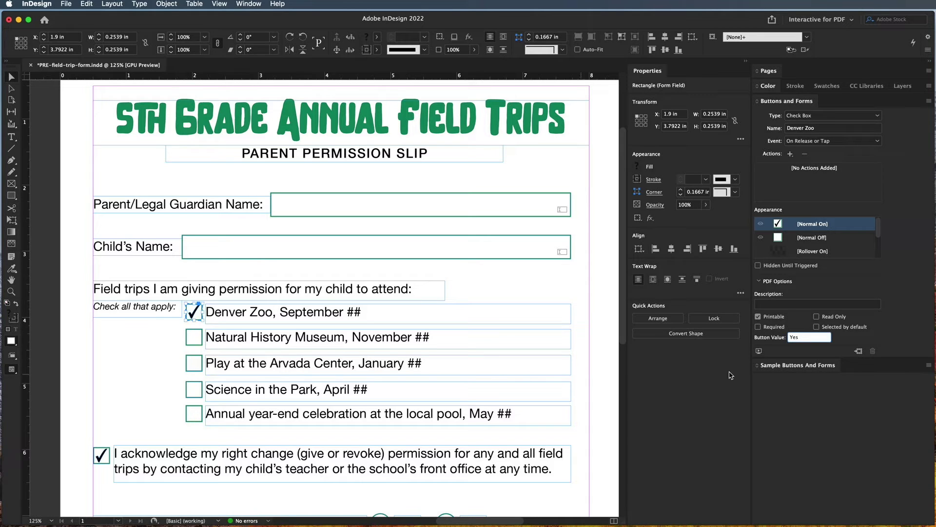
{"action": "left_click", "coordinate": [802, 341]}
{"action": "type", "text": ", Denver zoo"}
{"action": "key", "text": "BackSpace"}
{"action": "key", "text": "BackSpace"}
{"action": "key", "text": "BackSpace"}
{"action": "type", "text": "Zoo"}
{"action": "left_click", "coordinate": [195, 338]}
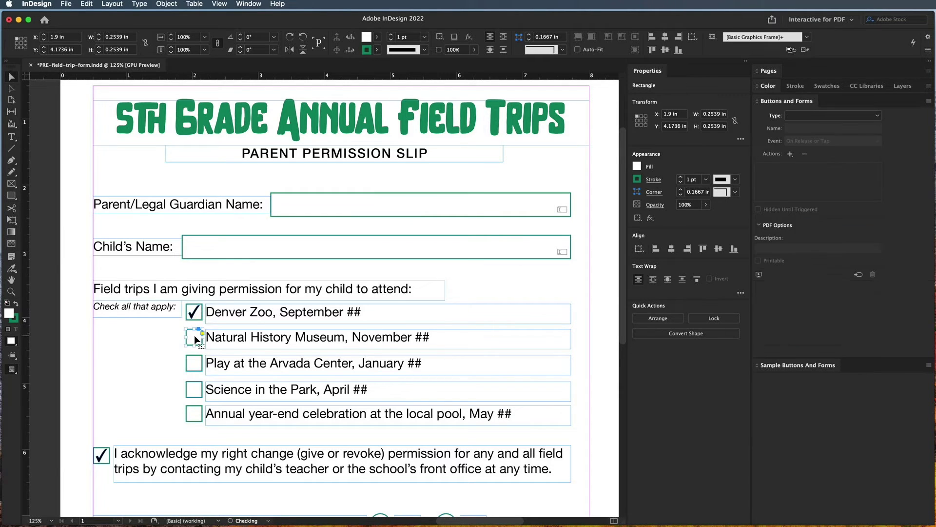
Convert the Natural History Museum box to a Check Box field
{"action": "left_click", "coordinate": [833, 115]}
{"action": "left_click", "coordinate": [816, 148]}
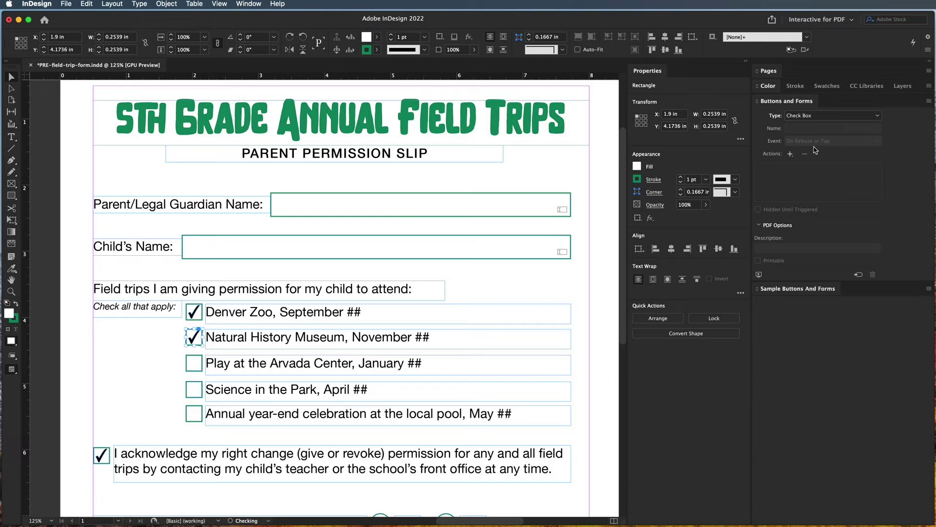
{"action": "left_click", "coordinate": [197, 317]}
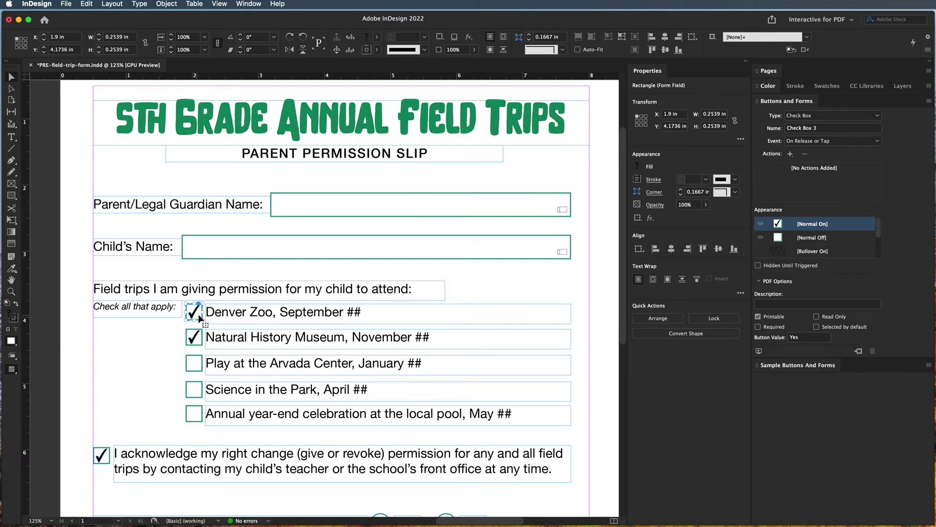
{"action": "left_click", "coordinate": [197, 342]}
Name it 'Natural History Museum' and append ', Natural History Museum' to its button value
{"action": "triple_click", "coordinate": [810, 128]}
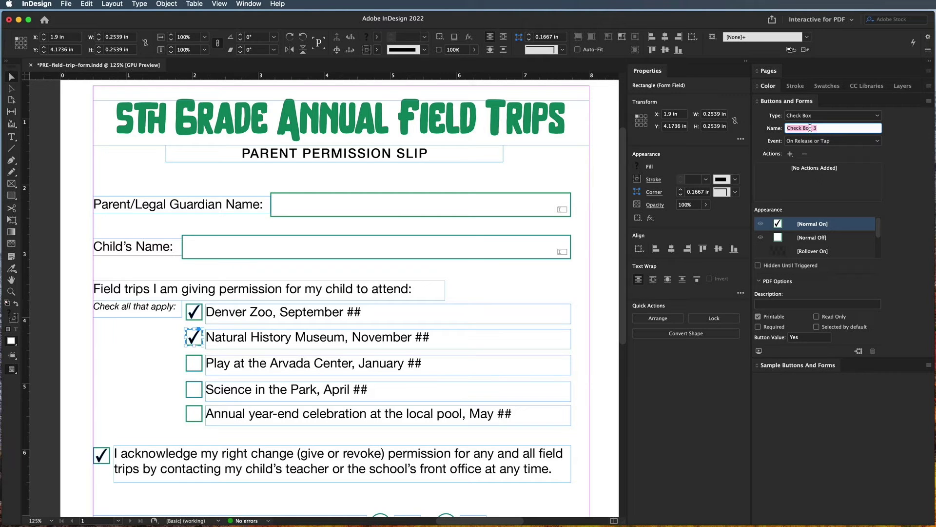
{"action": "type", "text": "Natural History Museum"}
{"action": "left_click", "coordinate": [812, 338]}
{"action": "type", "text": ", Natural History Mus"}
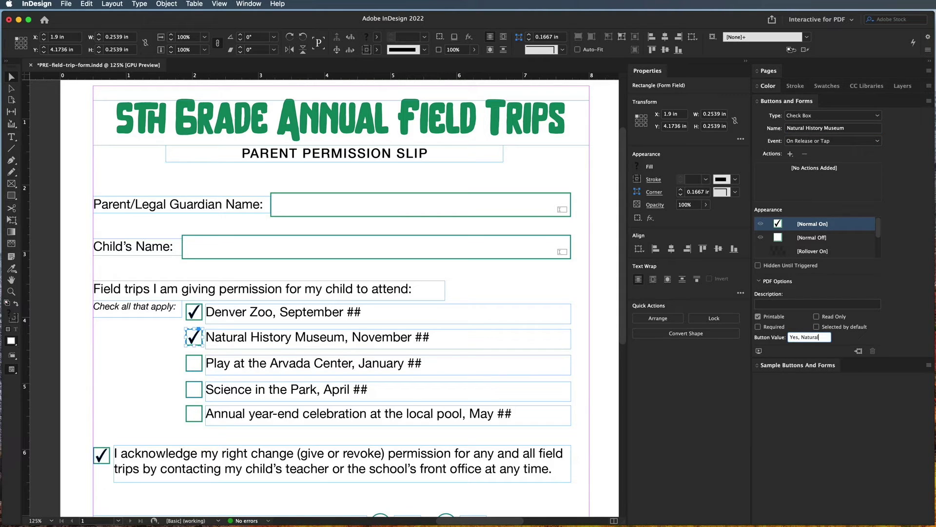
{"action": "type", "text": "eum"}
{"action": "left_click", "coordinate": [198, 363]}
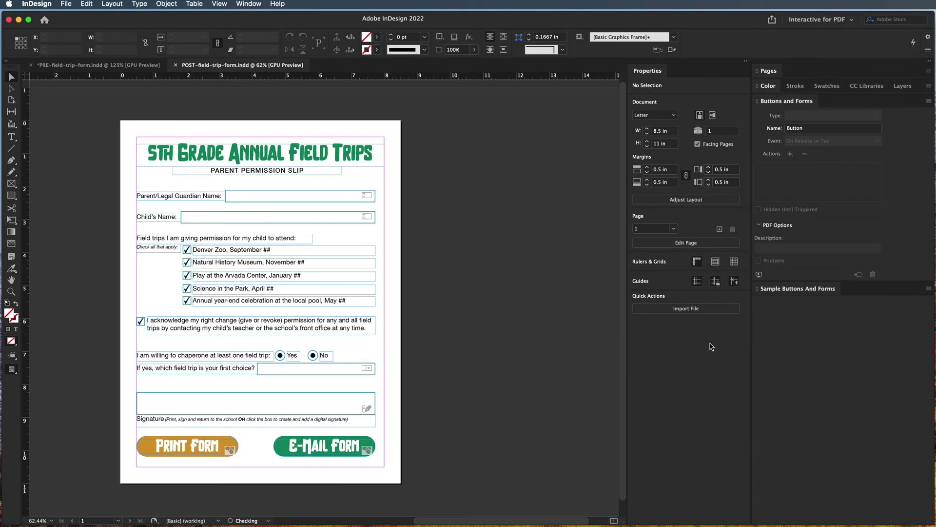
Zoom the completed form to 125% and select its Denver Zoo check box
{"action": "key", "text": "super+equal"}
{"action": "key", "text": "super+equal"}
{"action": "key", "text": "super+equal"}
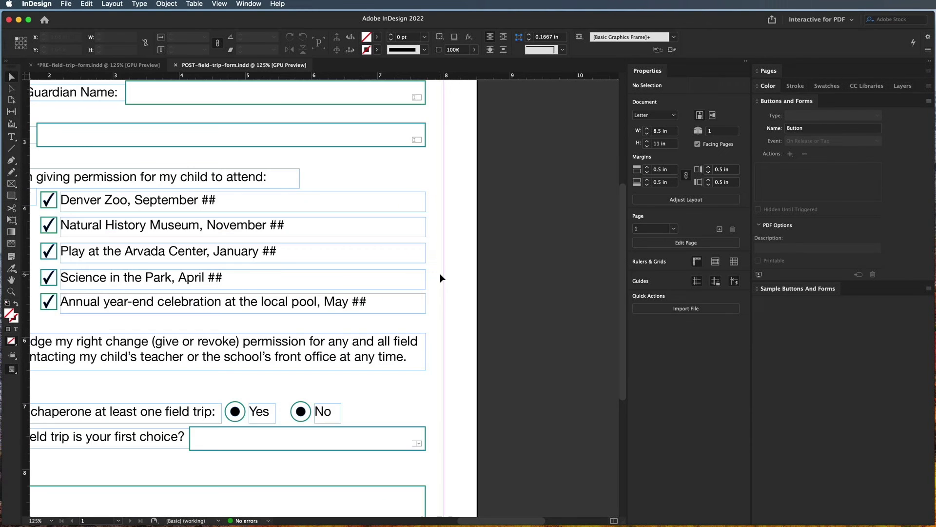
{"action": "scroll", "coordinate": [499, 326], "scroll_direction": "right", "scroll_amount": 4}
{"action": "scroll", "coordinate": [499, 325], "scroll_direction": "down", "scroll_amount": 1}
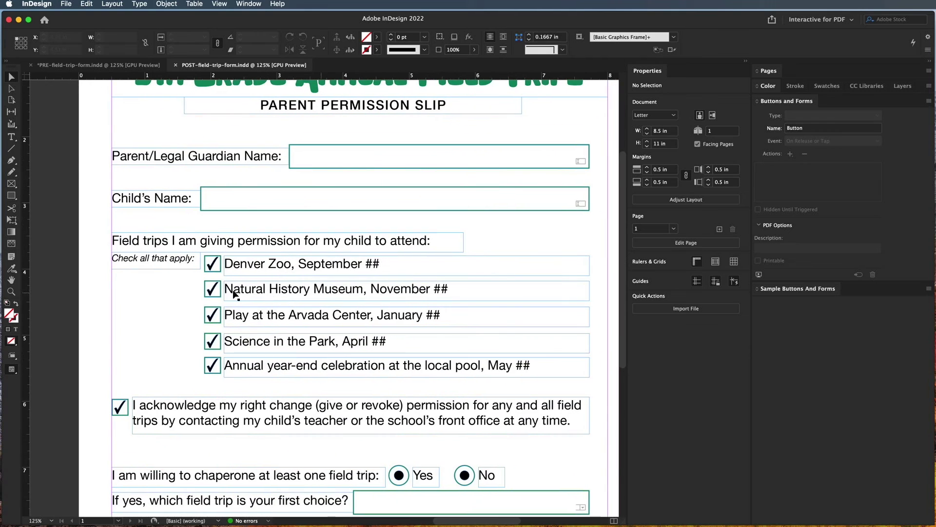
{"action": "left_click", "coordinate": [218, 272]}
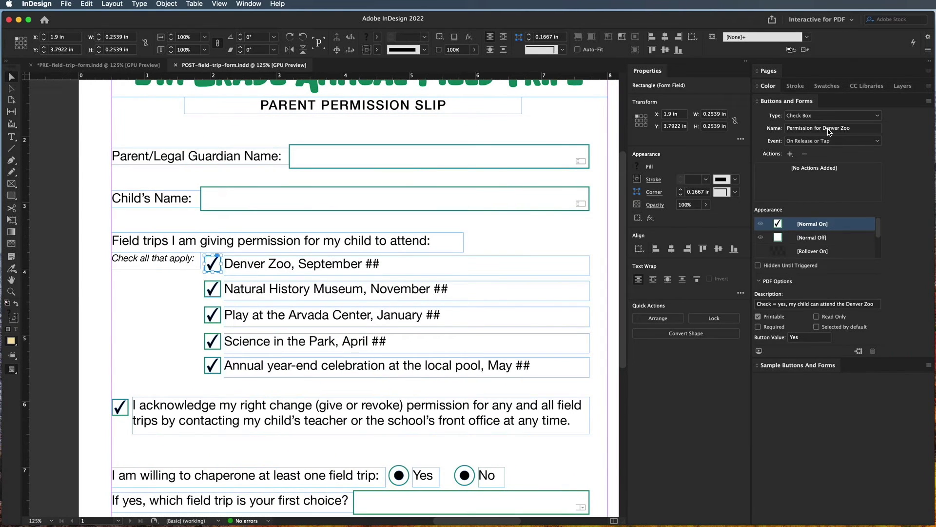
Append ', Denver Zoo' to the button value, then select the acknowledgement check box
{"action": "left_click", "coordinate": [810, 338]}
{"action": "type", "text": ", Denver Zoo"}
{"action": "left_click", "coordinate": [766, 304]}
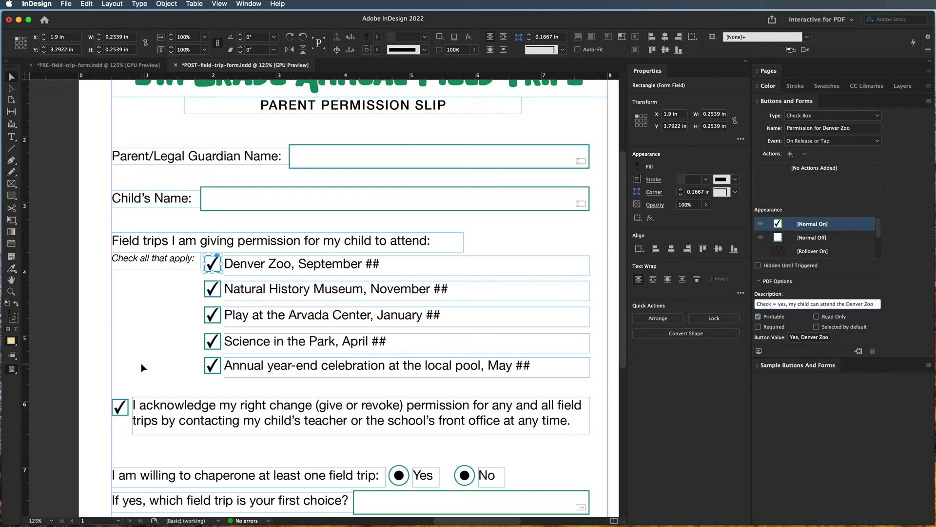
{"action": "left_click", "coordinate": [121, 411]}
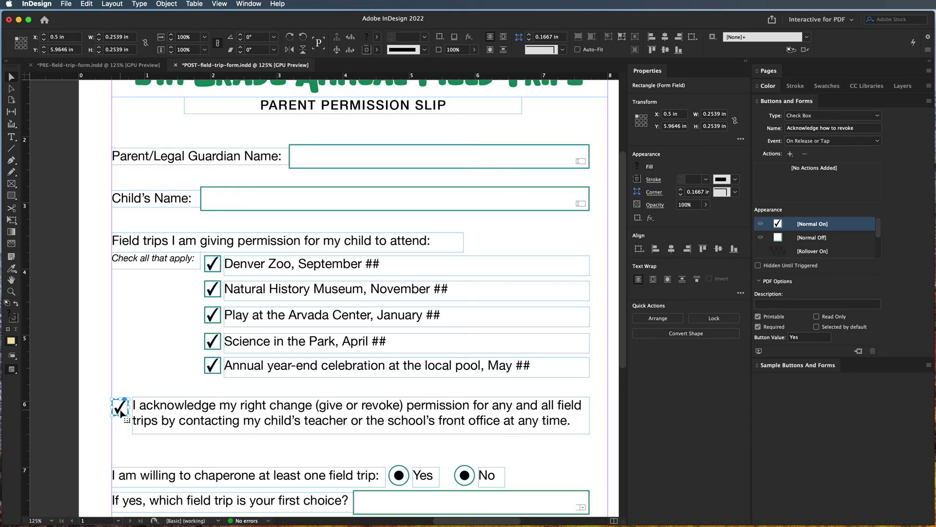